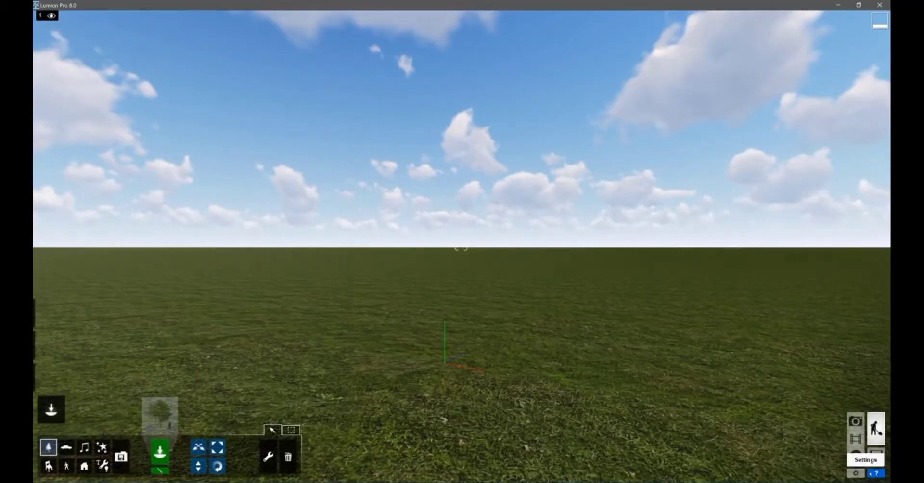
Step: Import the SketchUp model TSWFA_BLVD Coffee Shop.skp into the Main (default) category and place it on the grass plain
{"action": "left_click", "coordinate": [875, 473]}
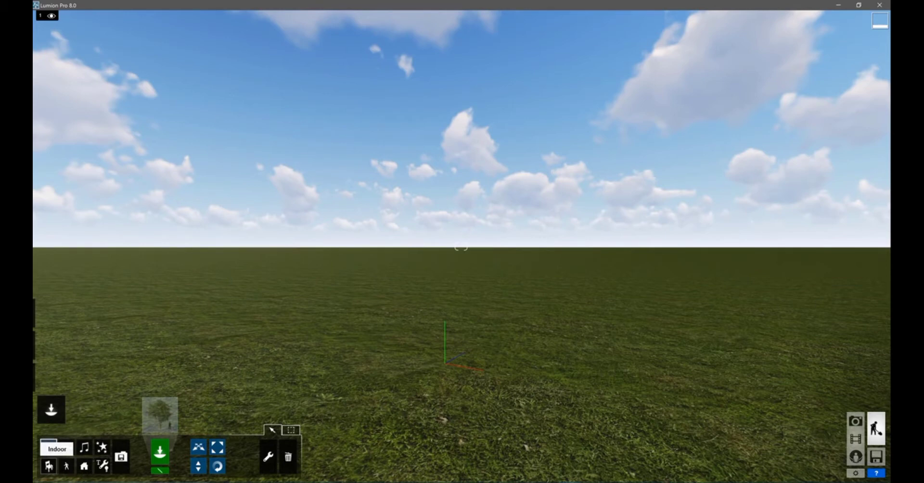
{"action": "left_click", "coordinate": [121, 456]}
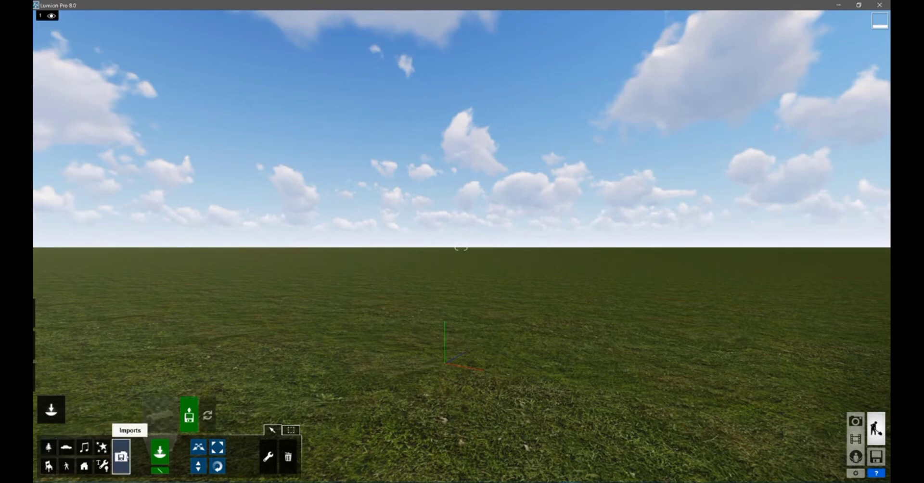
{"action": "left_click", "coordinate": [189, 414]}
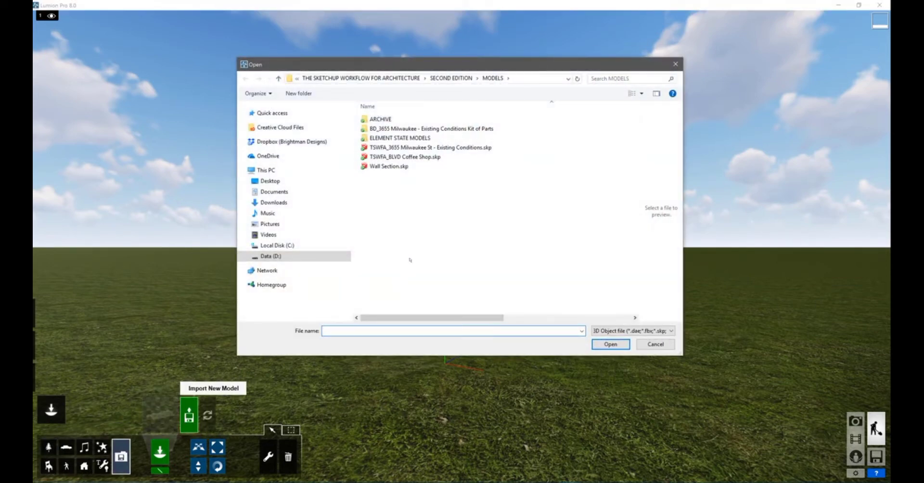
{"action": "left_click", "coordinate": [437, 158]}
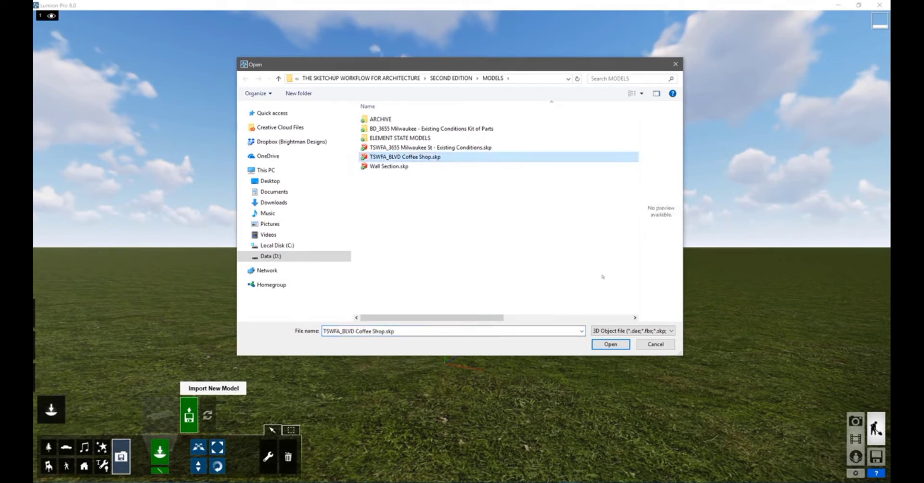
{"action": "left_click", "coordinate": [670, 332]}
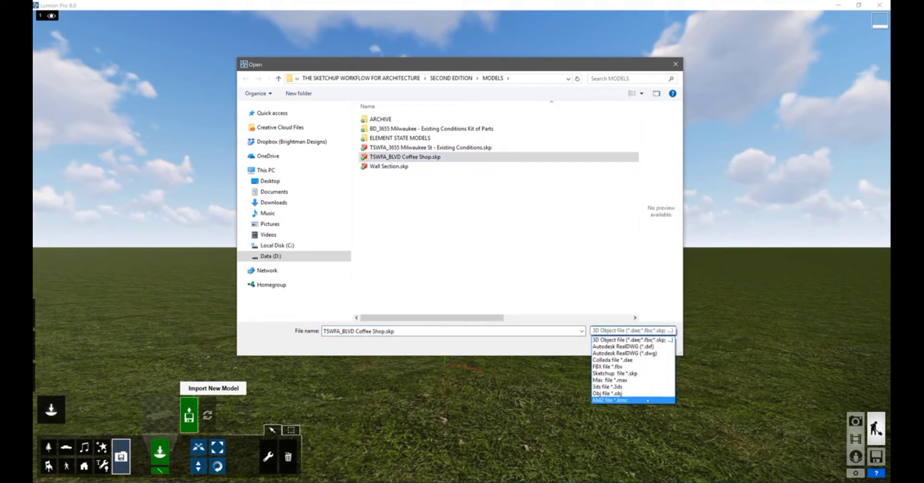
{"action": "left_click", "coordinate": [629, 374]}
{"action": "left_click", "coordinate": [619, 344]}
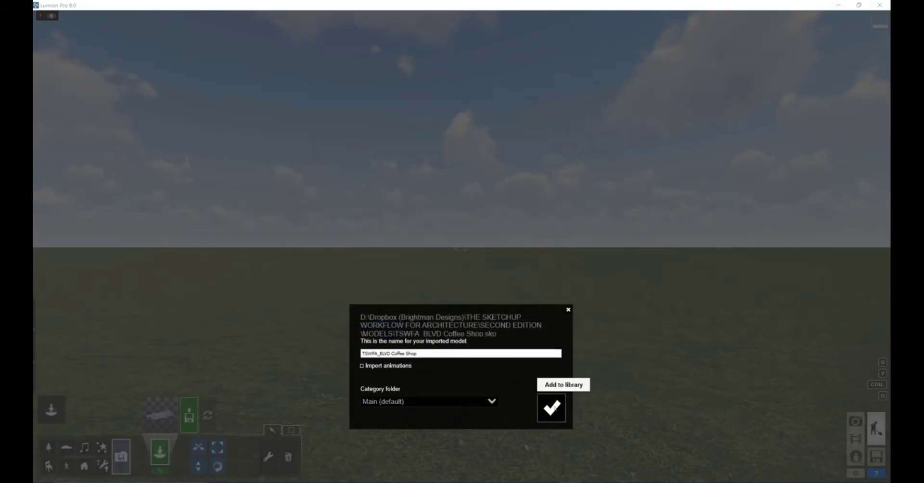
{"action": "left_click", "coordinate": [551, 407]}
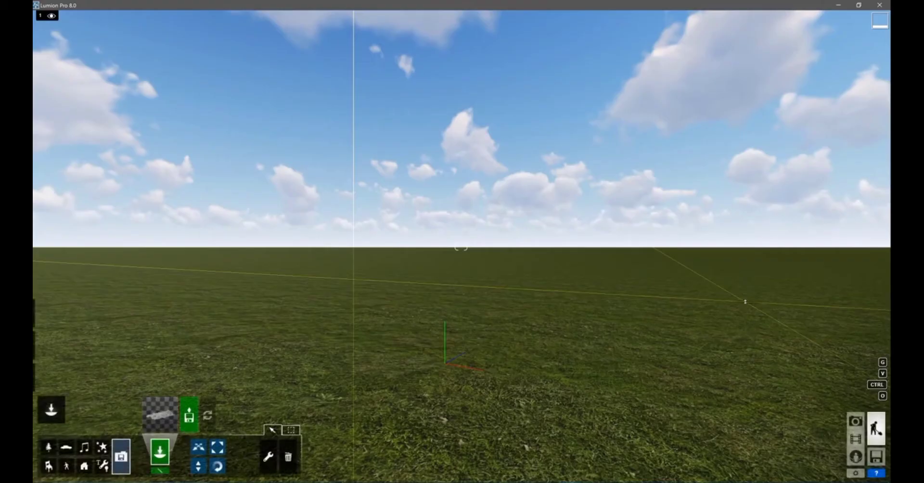
{"action": "left_click", "coordinate": [616, 287]}
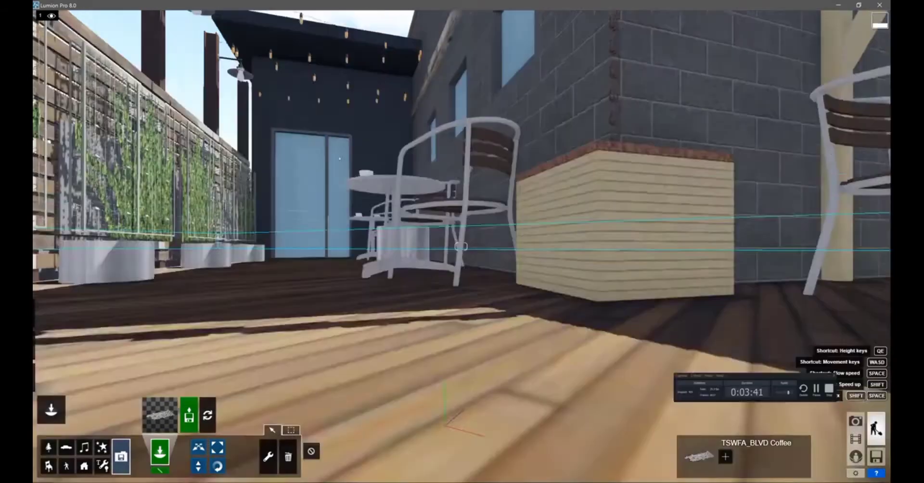
Step: Look over the placed coffee shop model from the street, checking the facade, seating area and neighbouring brick building
{"action": "key", "text": "shift+s"}
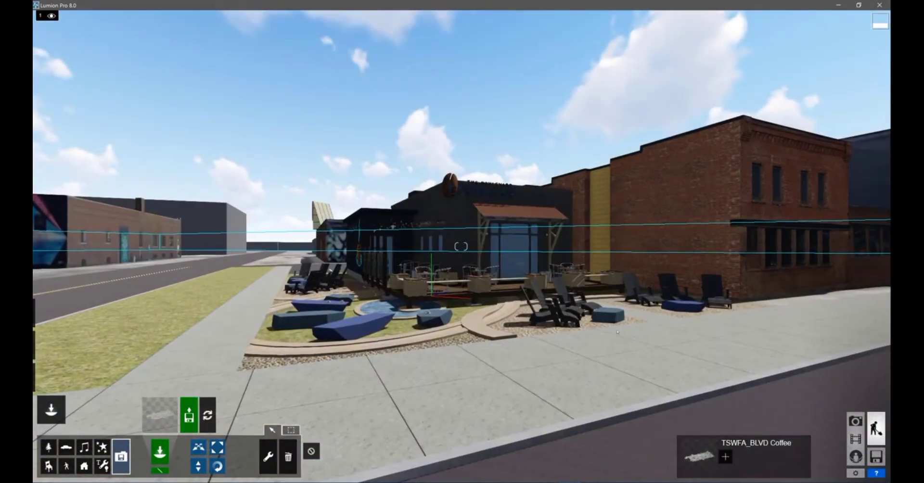
{"action": "key", "text": "w"}
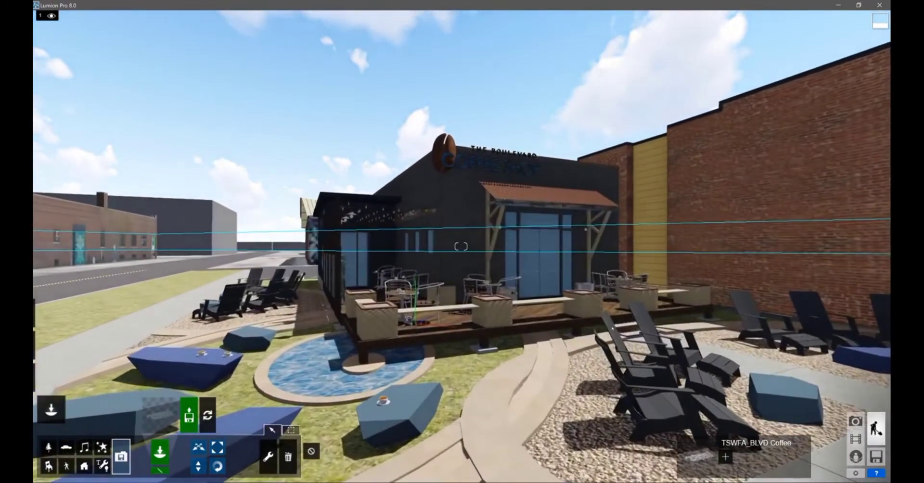
{"action": "key", "text": "s"}
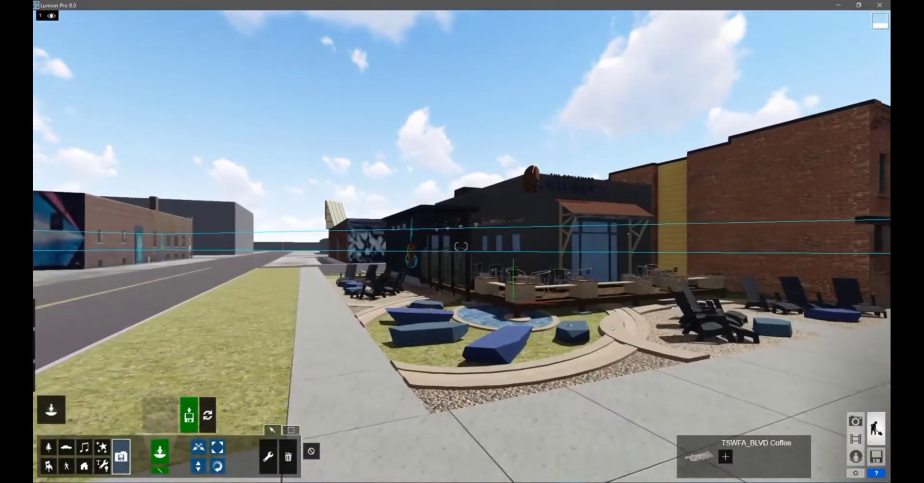
{"action": "key", "text": "d"}
{"action": "key", "text": "q"}
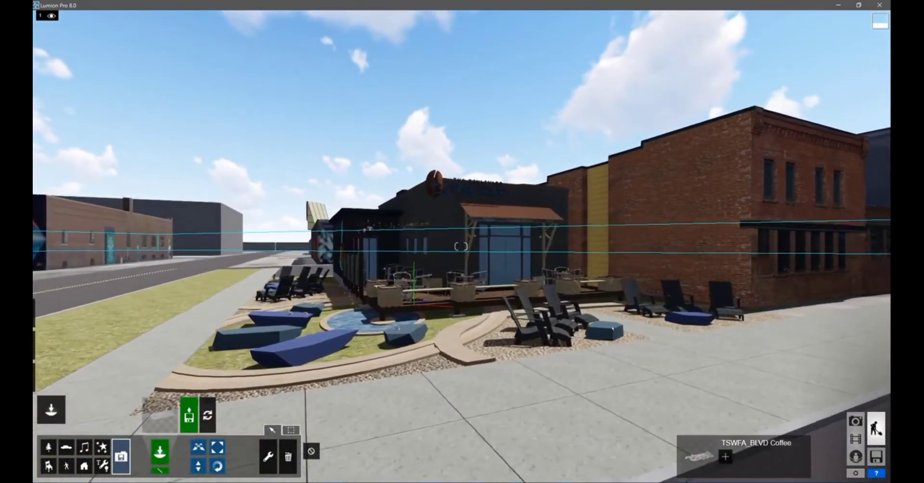
{"action": "key", "text": "e"}
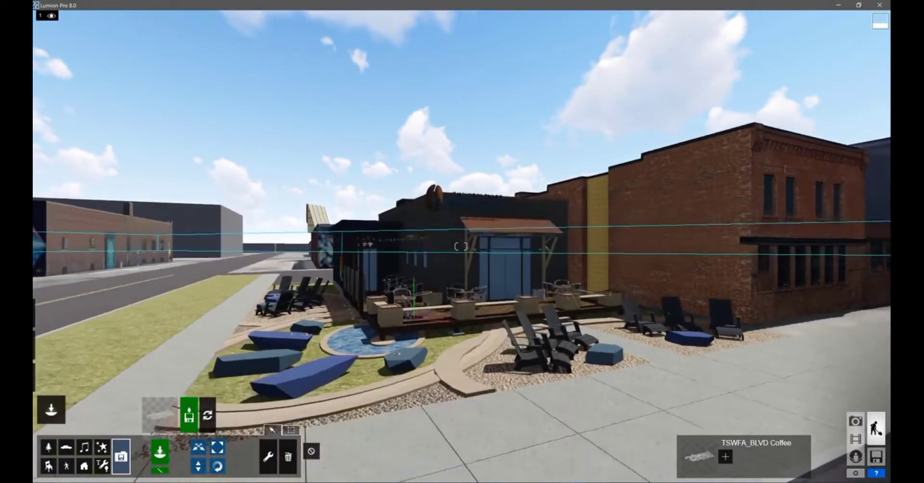
{"action": "right_click_drag", "start_coordinate": [461, 246], "coordinate": [644, 259]}
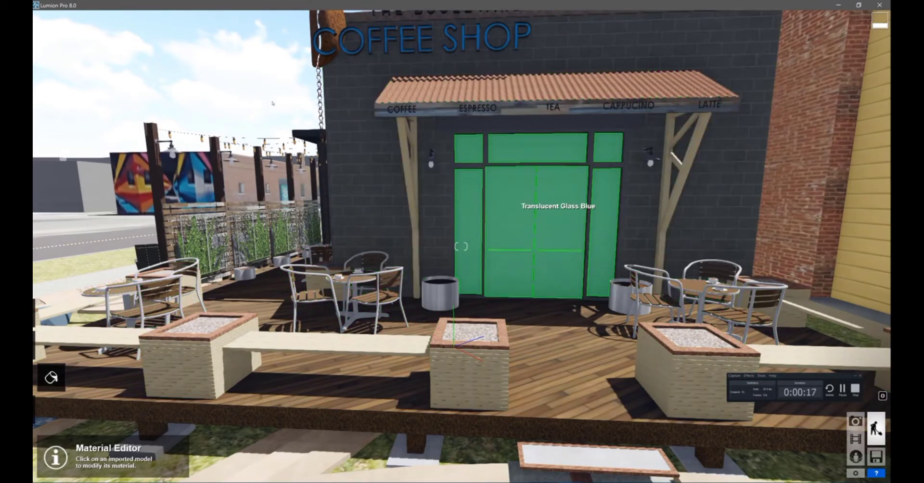
Step: Select the blue translucent glass of the coffee shop's entrance and browse the Nature, Indoor, Outdoor and Custom materials
{"action": "left_click", "coordinate": [461, 247]}
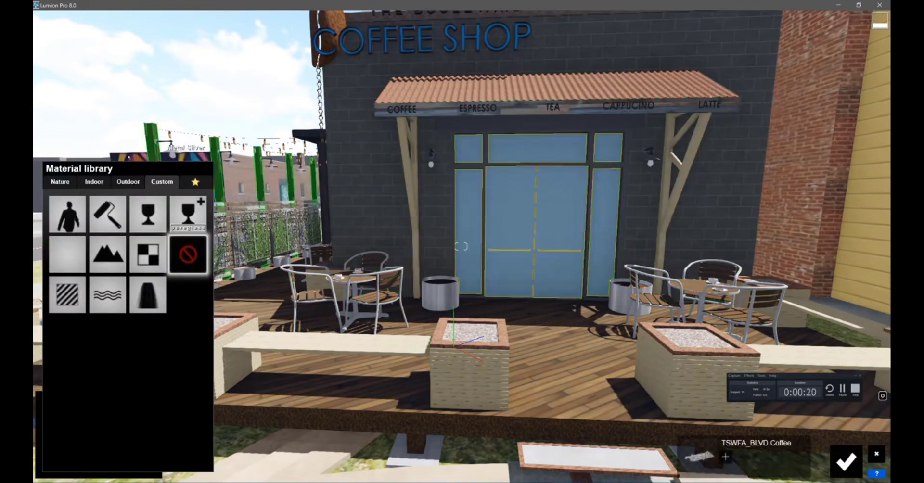
{"action": "left_click", "coordinate": [61, 182]}
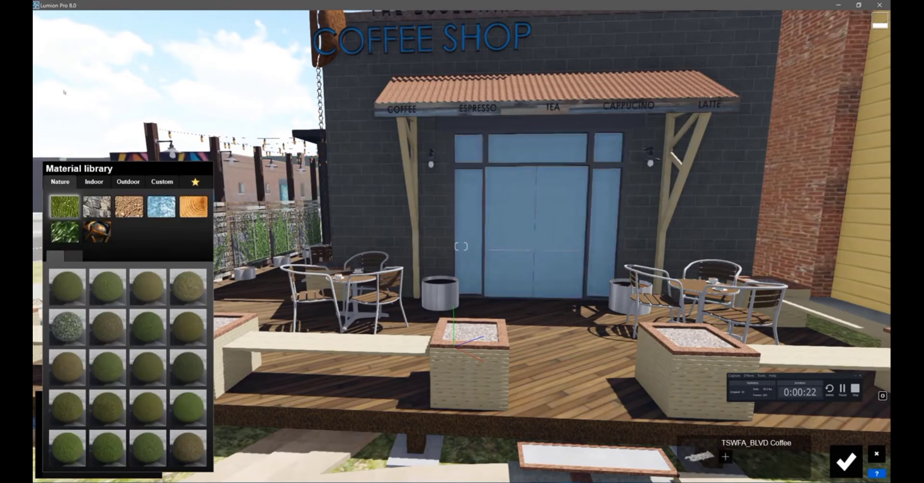
{"action": "left_click", "coordinate": [94, 182]}
{"action": "left_click", "coordinate": [128, 182]}
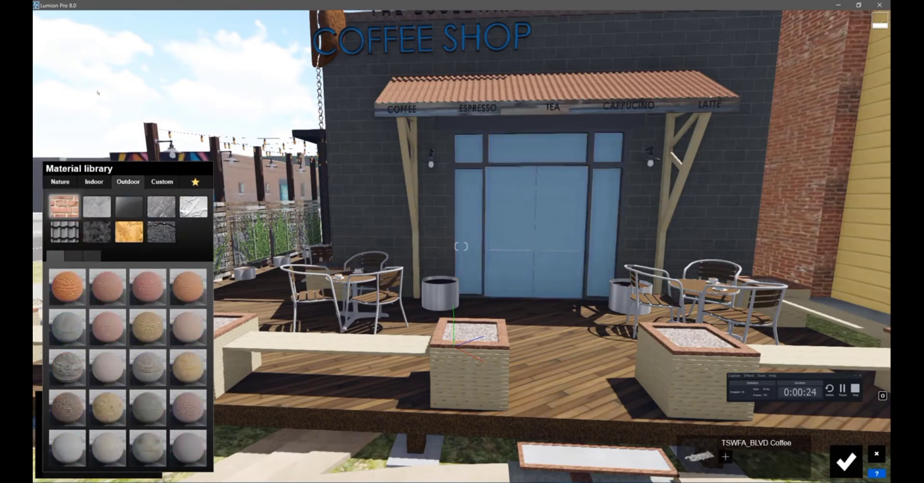
{"action": "left_click", "coordinate": [161, 182]}
{"action": "left_click", "coordinate": [60, 182]}
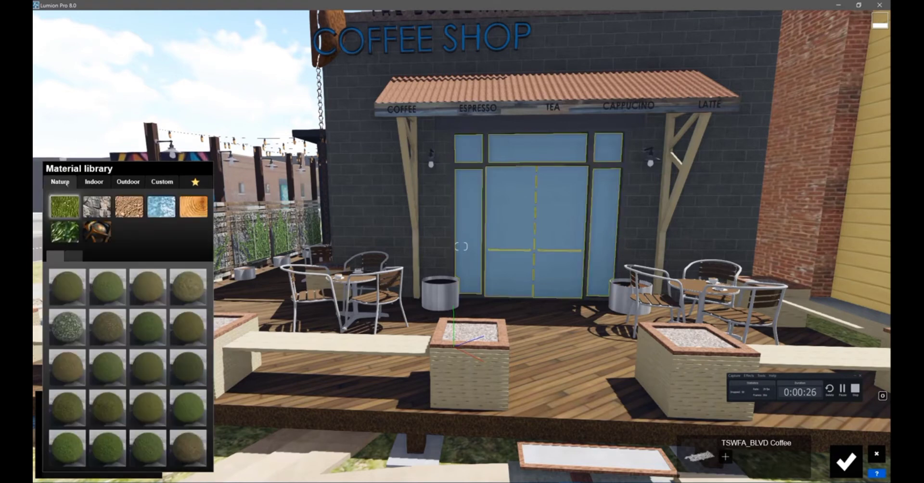
{"action": "left_click", "coordinate": [96, 206]}
{"action": "left_click", "coordinate": [161, 206]}
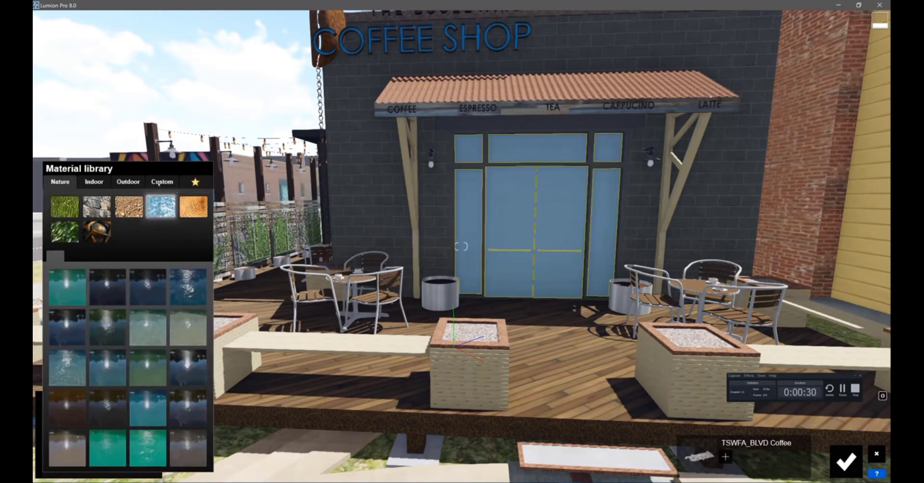
{"action": "left_click", "coordinate": [162, 181]}
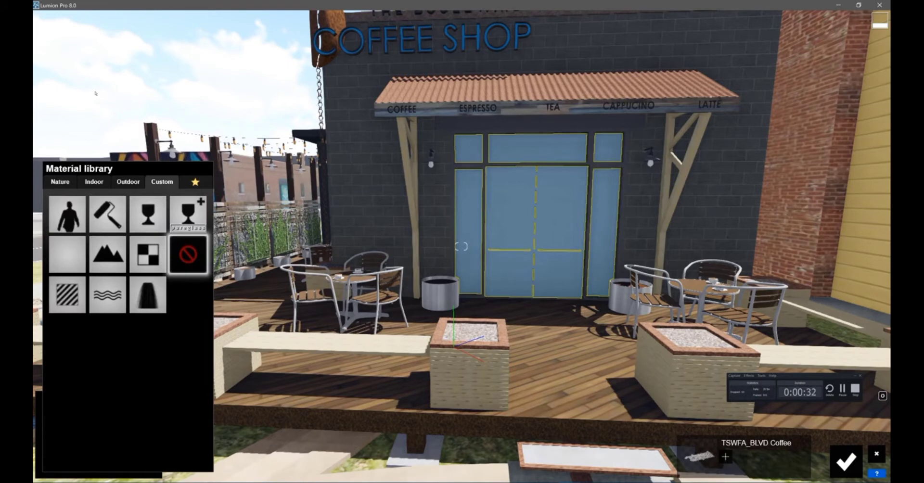
{"action": "left_click", "coordinate": [128, 182]}
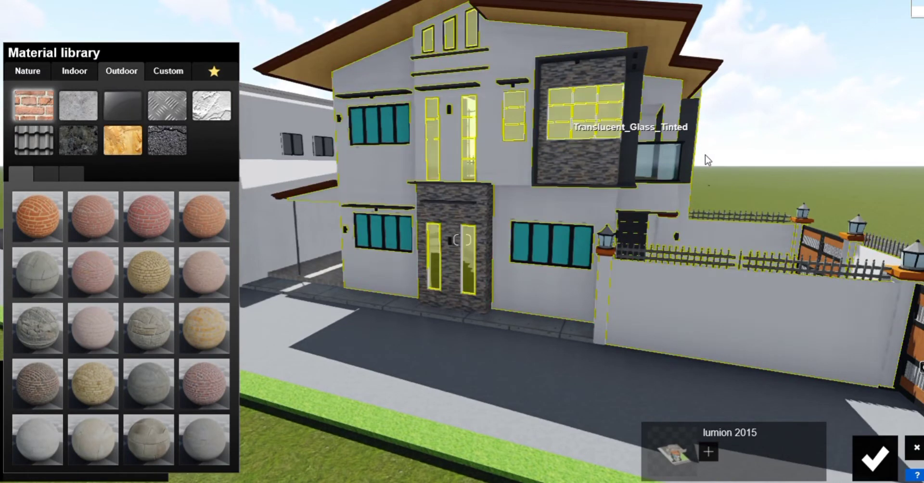
Step: Edit the Translucent_Glass_Tinted material on the white house's windows, setting its reflectivity to 0.8
{"action": "left_click", "coordinate": [610, 153]}
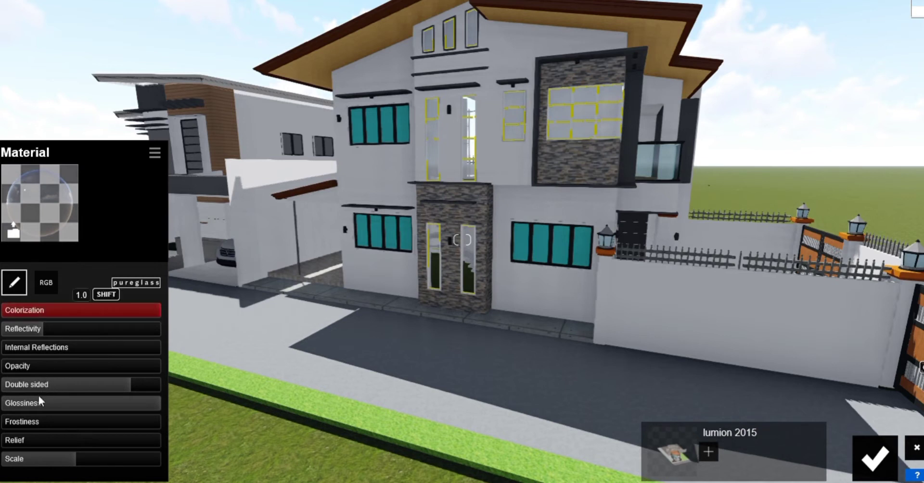
{"action": "mouse_move", "coordinate": [68, 416]}
{"action": "left_mouse_down"}
{"action": "mouse_move", "coordinate": [115, 419]}
{"action": "mouse_move", "coordinate": [51, 424]}
{"action": "mouse_move", "coordinate": [71, 424]}
{"action": "mouse_move", "coordinate": [59, 427]}
{"action": "left_mouse_up"}
{"action": "key", "text": "w"}
{"action": "key", "text": "w"}
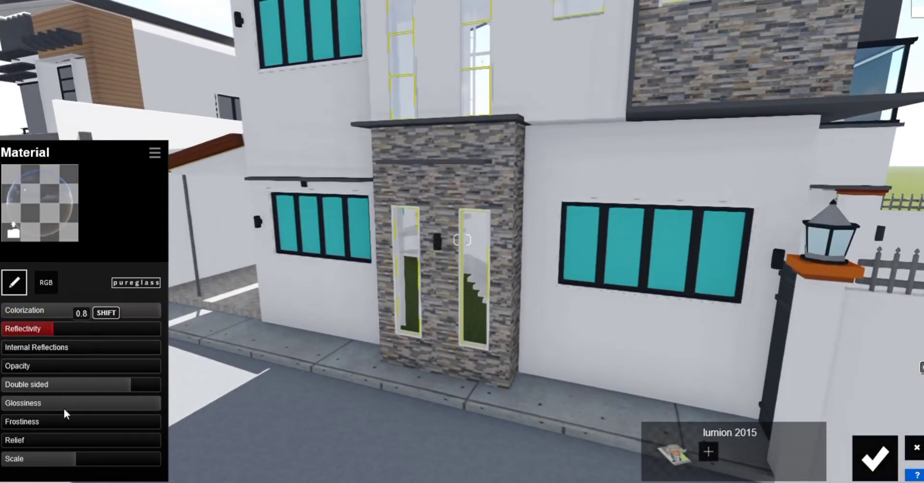
{"action": "left_click_drag", "start_coordinate": [68, 412], "coordinate": [99, 460]}
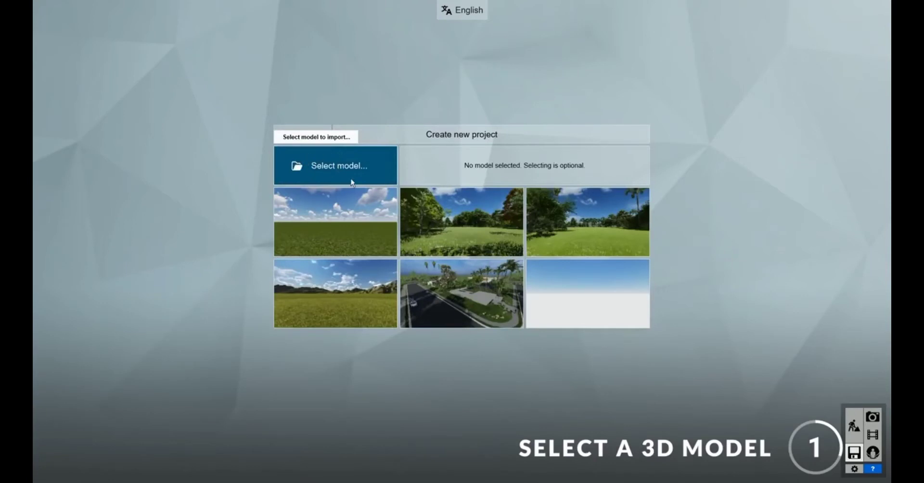
Step: Choose the SketchUp file My Project as the model and create a new project from the Suburban Environment template
{"action": "left_click", "coordinate": [361, 165]}
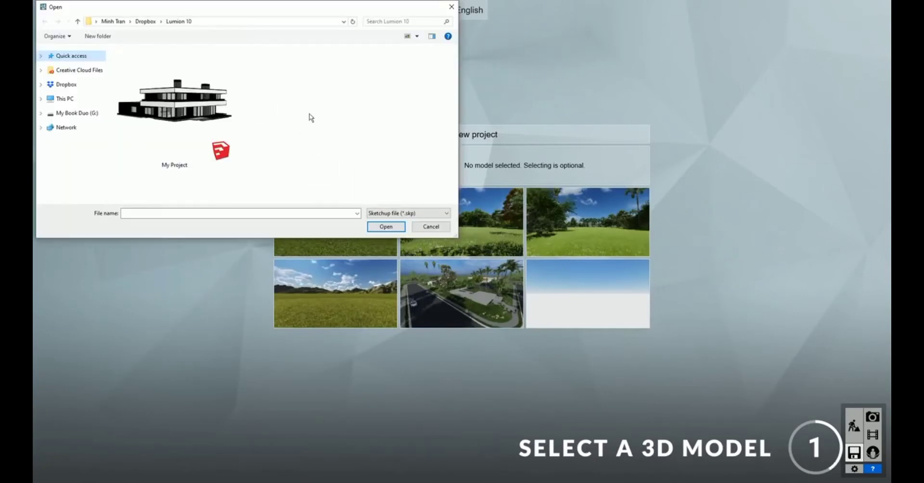
{"action": "left_click", "coordinate": [401, 214]}
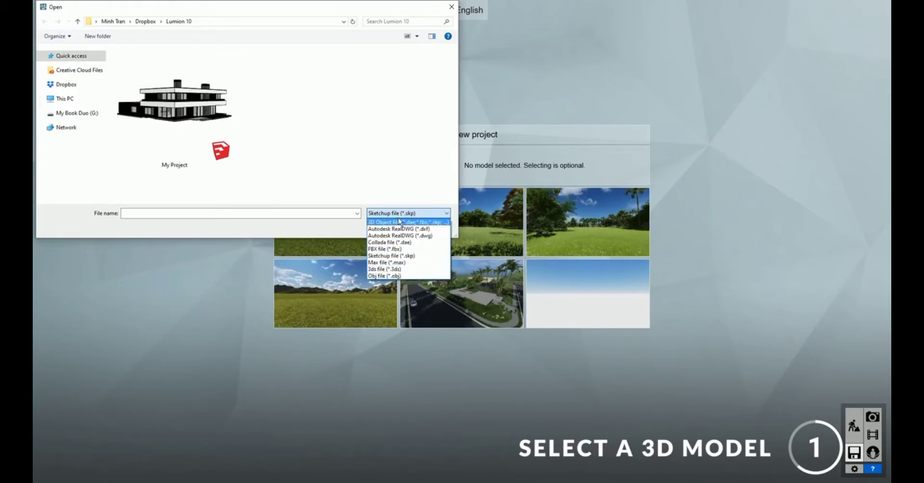
{"action": "left_click", "coordinate": [397, 213]}
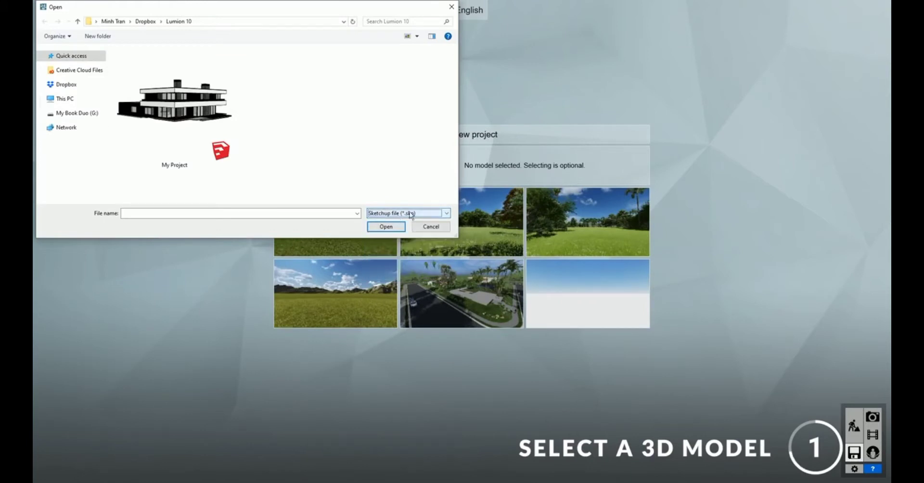
{"action": "left_click", "coordinate": [203, 117]}
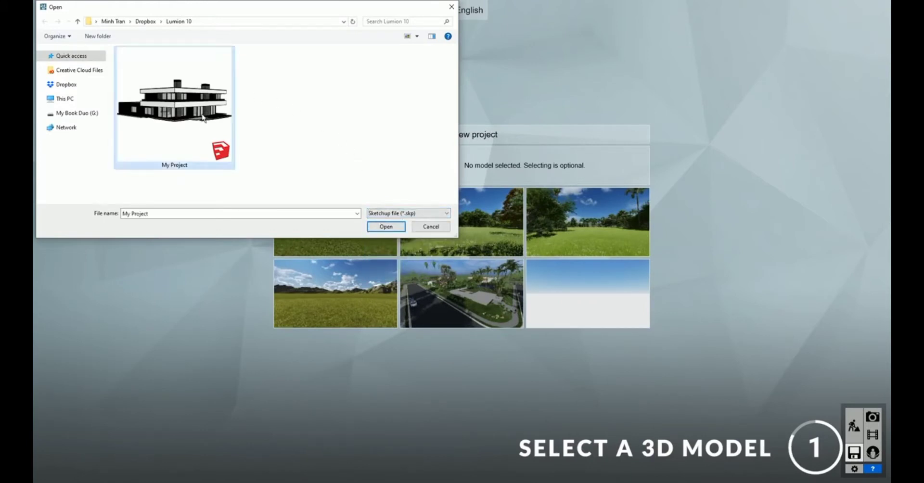
{"action": "left_click", "coordinate": [386, 227]}
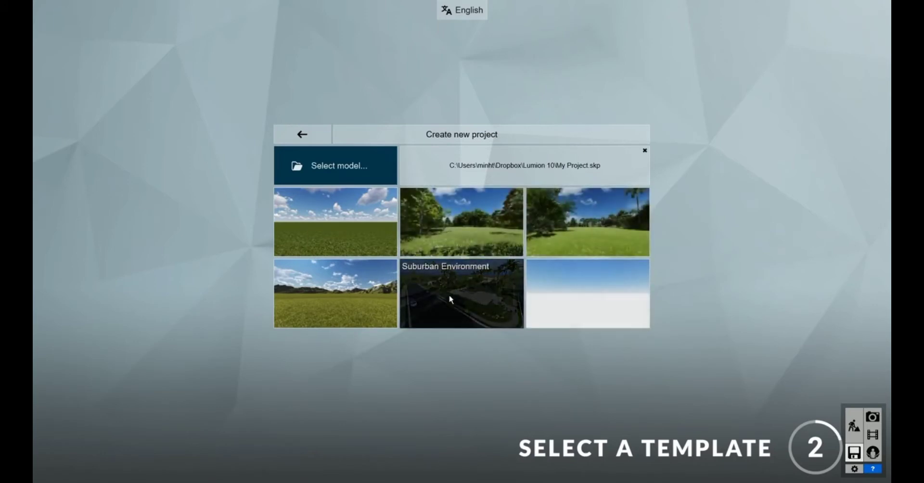
{"action": "left_click", "coordinate": [483, 299]}
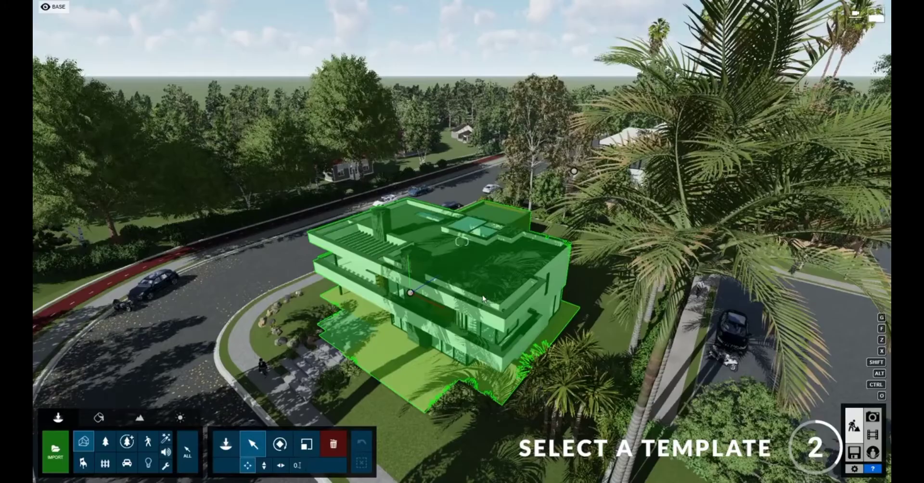
Step: Try moving the imported house model farther back on its lot, and undo the move
{"action": "key", "text": "e"}
{"action": "right_click_drag", "start_coordinate": [537, 266], "coordinate": [632, 177]}
{"action": "key", "text": "a"}
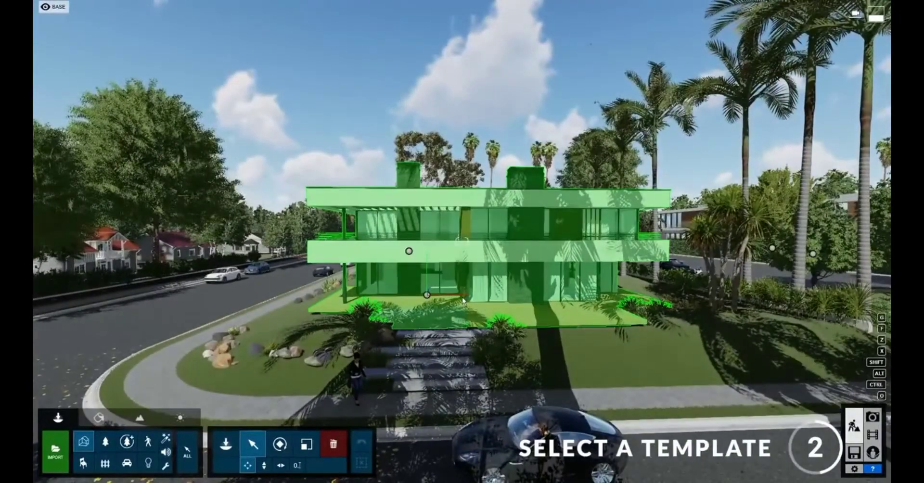
{"action": "mouse_move", "coordinate": [428, 297]}
{"action": "left_mouse_down"}
{"action": "mouse_move", "coordinate": [506, 289]}
{"action": "mouse_move", "coordinate": [419, 285]}
{"action": "mouse_move", "coordinate": [448, 277]}
{"action": "mouse_move", "coordinate": [428, 283]}
{"action": "left_mouse_up"}
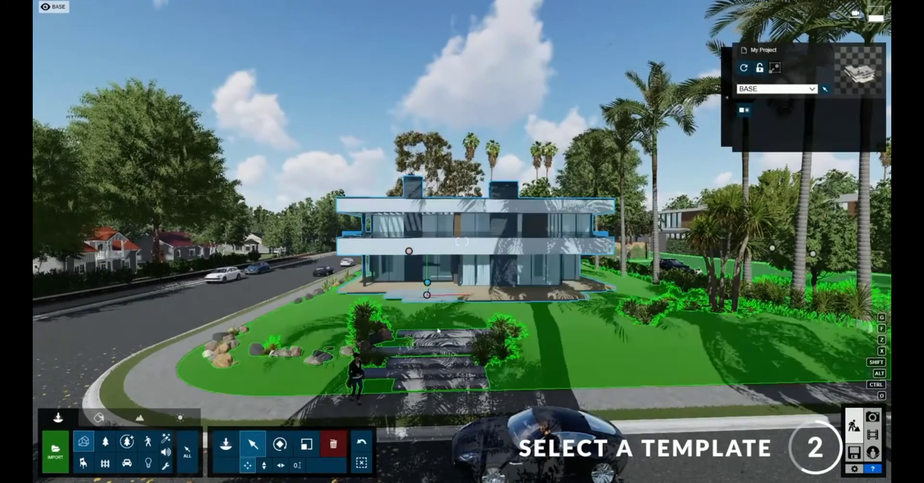
{"action": "left_click", "coordinate": [364, 445]}
Step: Examine the house and its suburban surroundings from the street corner, finding an overall exterior view of both facades
{"action": "key", "text": "a"}
{"action": "right_click_drag", "start_coordinate": [409, 337], "coordinate": [496, 351]}
{"action": "key", "text": "a"}
{"action": "right_click_drag", "start_coordinate": [462, 289], "coordinate": [508, 257]}
{"action": "key", "text": "e"}
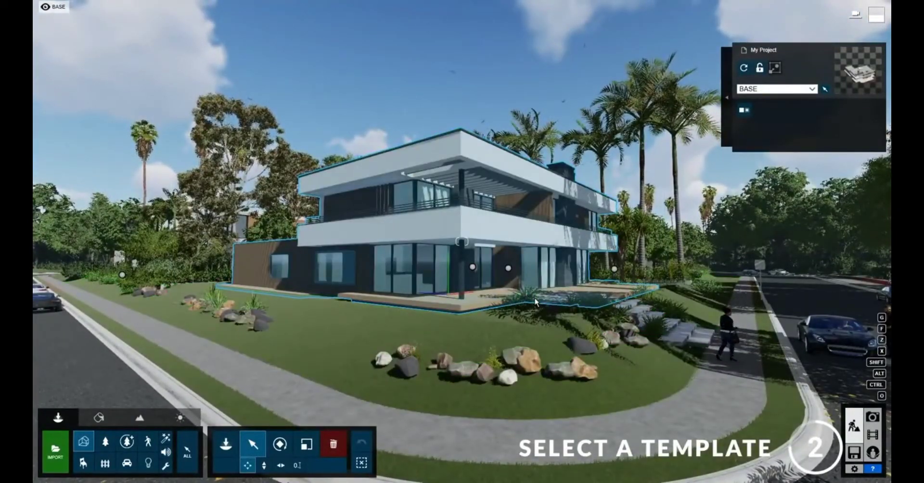
{"action": "key", "text": "d"}
{"action": "right_click_drag", "start_coordinate": [535, 302], "coordinate": [481, 309]}
{"action": "key", "text": "d"}
{"action": "key", "text": "s"}
{"action": "key", "text": "e"}
{"action": "right_click_drag", "start_coordinate": [461, 242], "coordinate": [478, 241]}
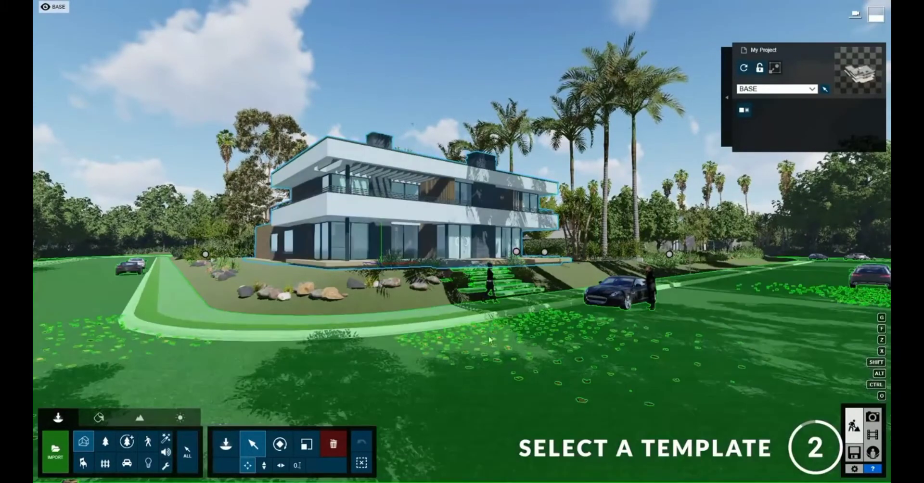
{"action": "mouse_move", "coordinate": [540, 273]}
{"action": "right_mouse_down"}
{"action": "mouse_move", "coordinate": [440, 288]}
{"action": "mouse_move", "coordinate": [541, 278]}
{"action": "right_mouse_up"}
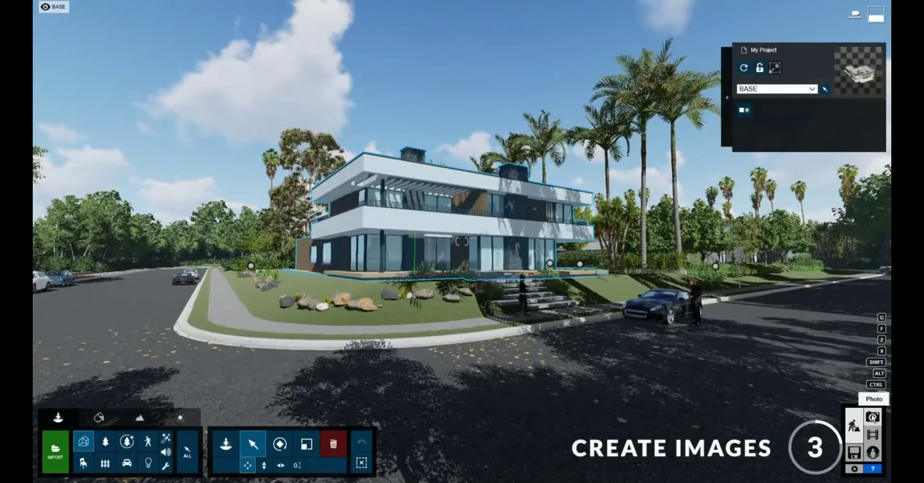
Step: Switch to Photo mode and review the four saved photos of the house one after another
{"action": "left_click", "coordinate": [872, 417]}
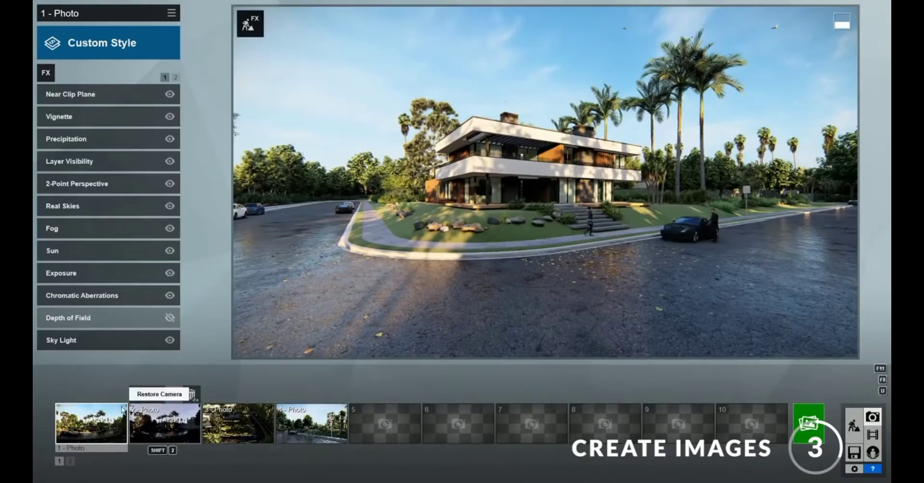
{"action": "left_click", "coordinate": [85, 431]}
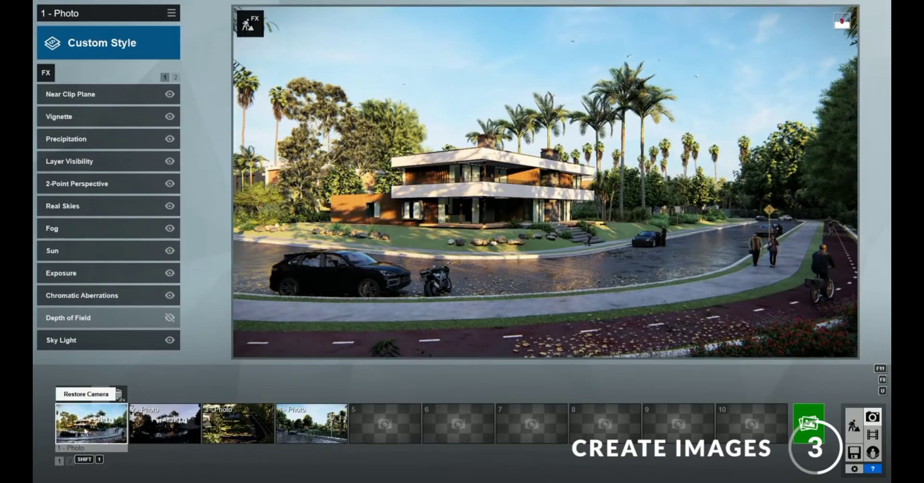
{"action": "left_click", "coordinate": [158, 428]}
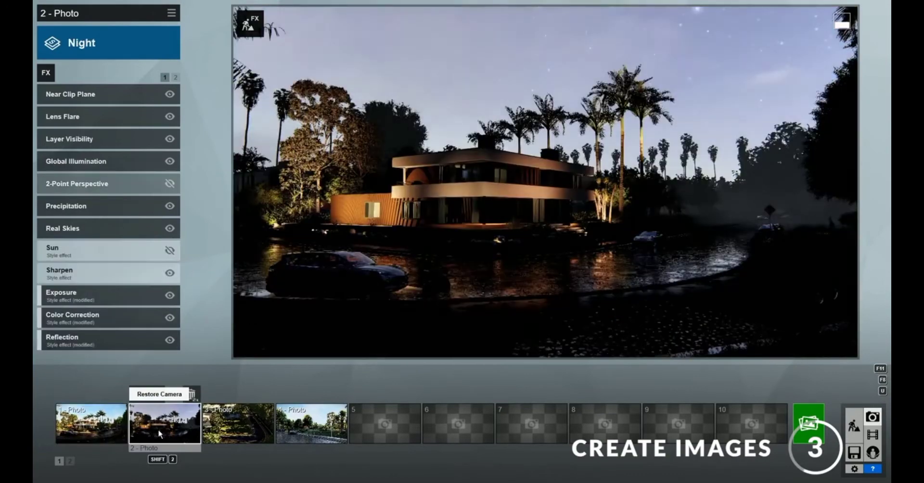
{"action": "left_click", "coordinate": [230, 439]}
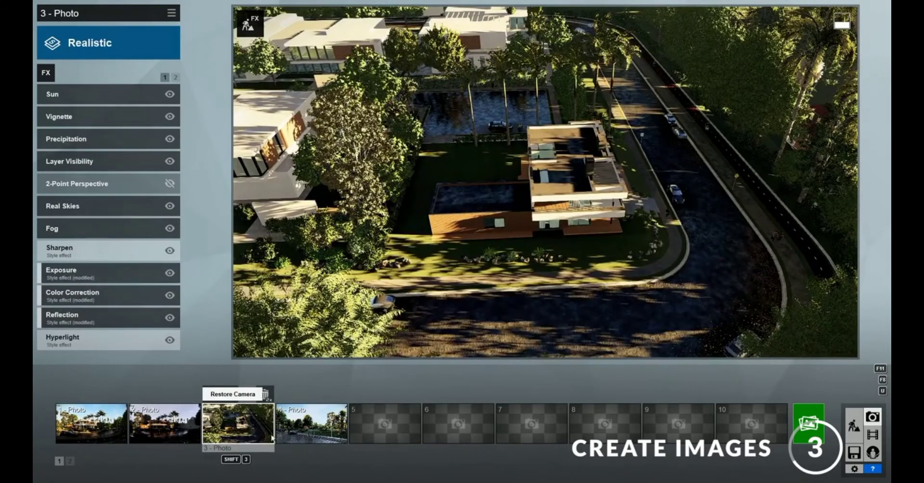
{"action": "left_click", "coordinate": [292, 432]}
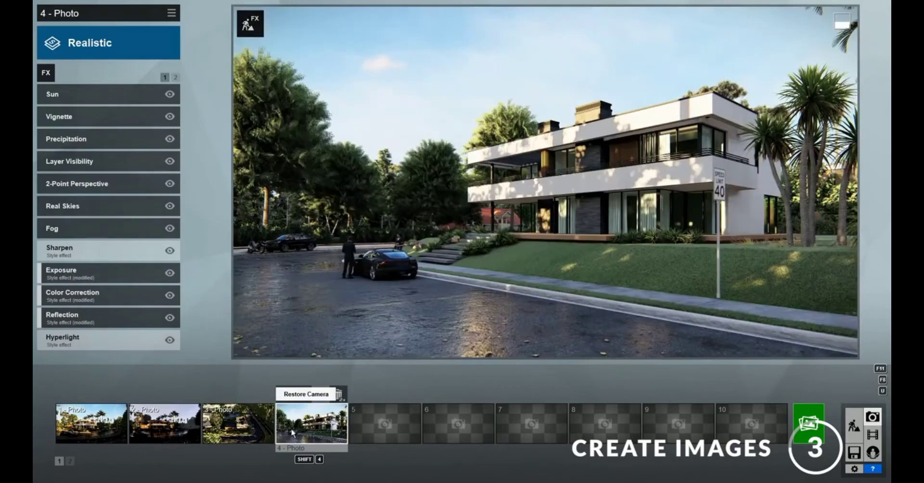
Step: Compose a frontal street view of the house at 1.60 m eye level and save it as photo 5
{"action": "left_click", "coordinate": [385, 424]}
{"action": "key", "text": "w"}
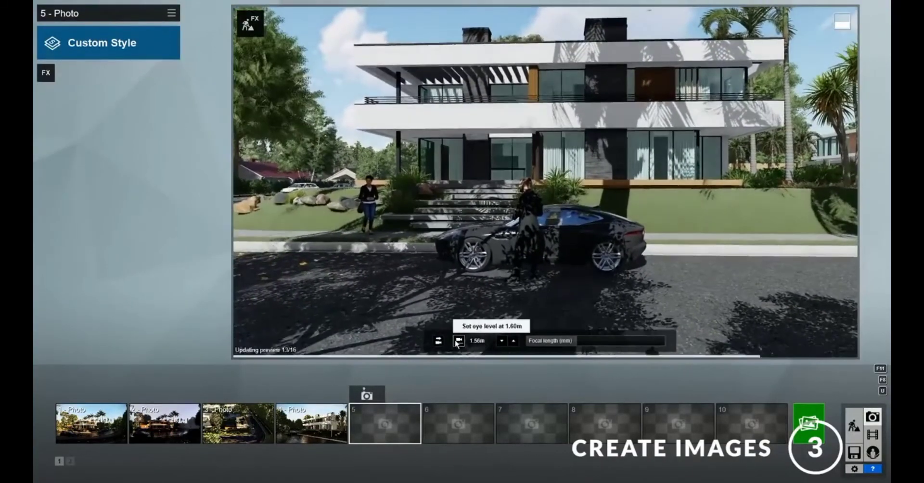
{"action": "left_click", "coordinate": [457, 341]}
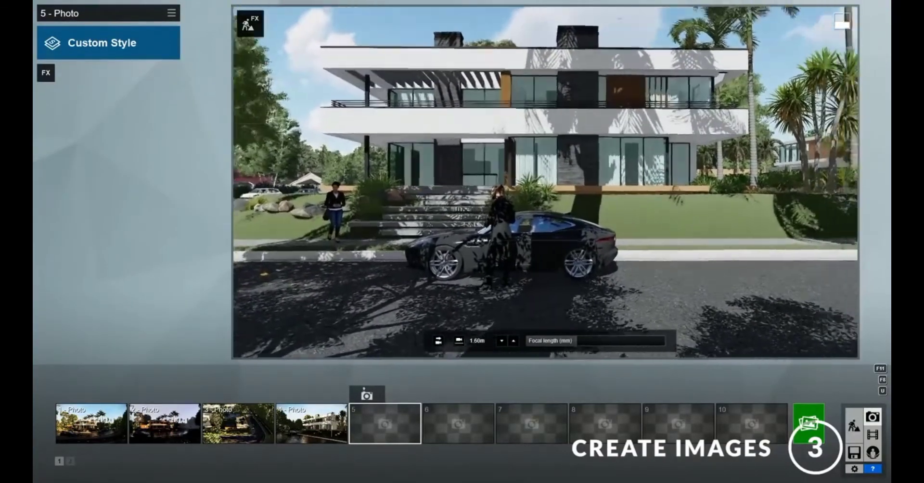
{"action": "left_click", "coordinate": [372, 396]}
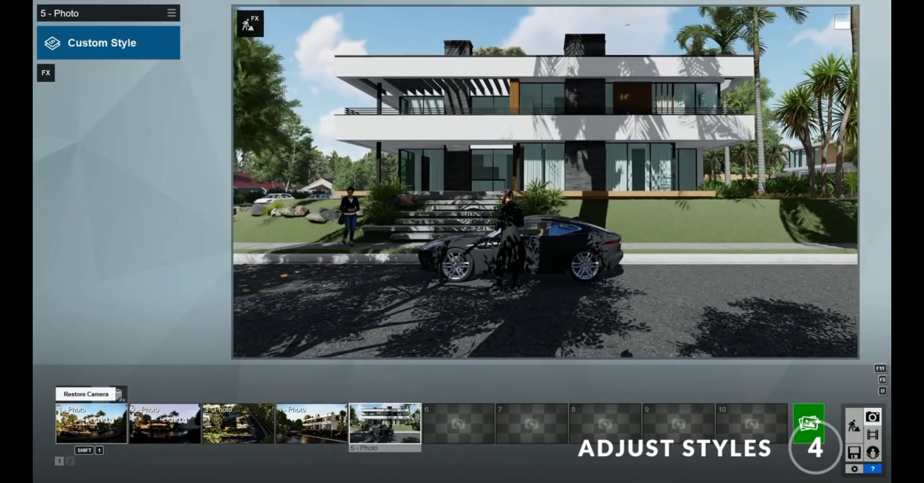
Step: Change photo 1's Real Skies to the purple sky from the Sunset set, and increase its brightness, overall brightness and heading
{"action": "left_click", "coordinate": [85, 420]}
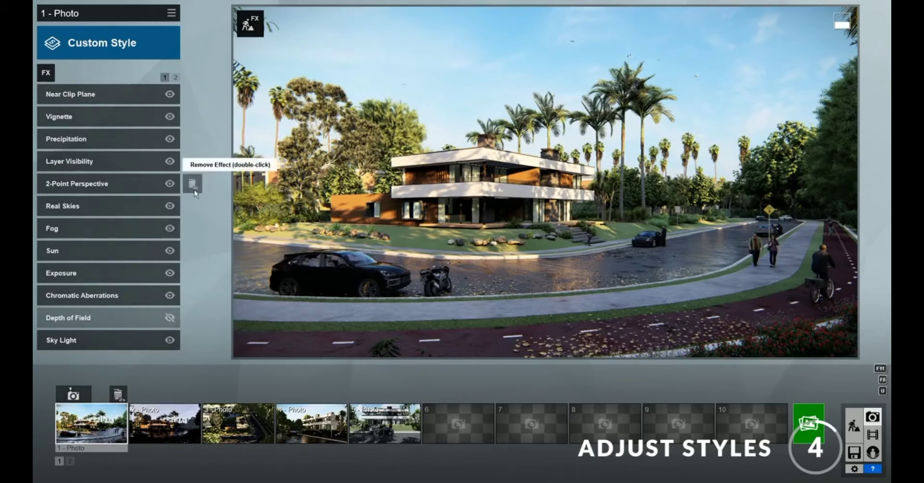
{"action": "left_click", "coordinate": [96, 207]}
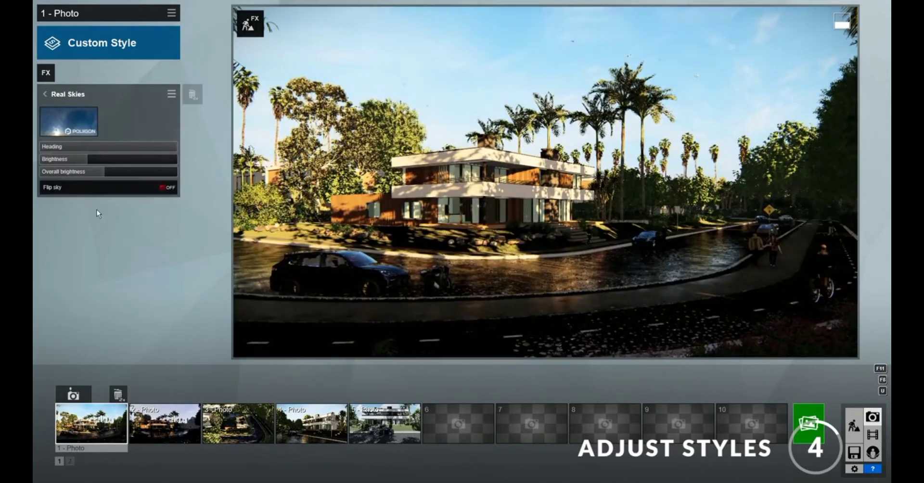
{"action": "left_click", "coordinate": [76, 129]}
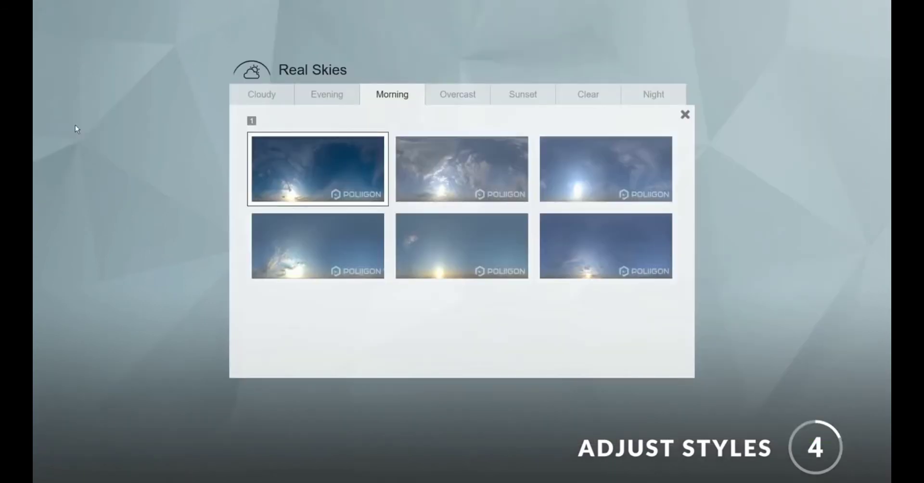
{"action": "left_click", "coordinate": [525, 99]}
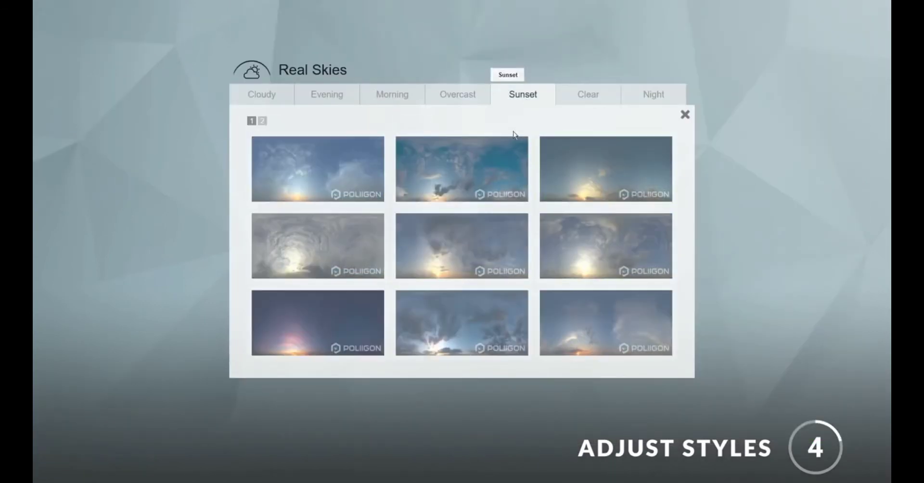
{"action": "left_click", "coordinate": [297, 318]}
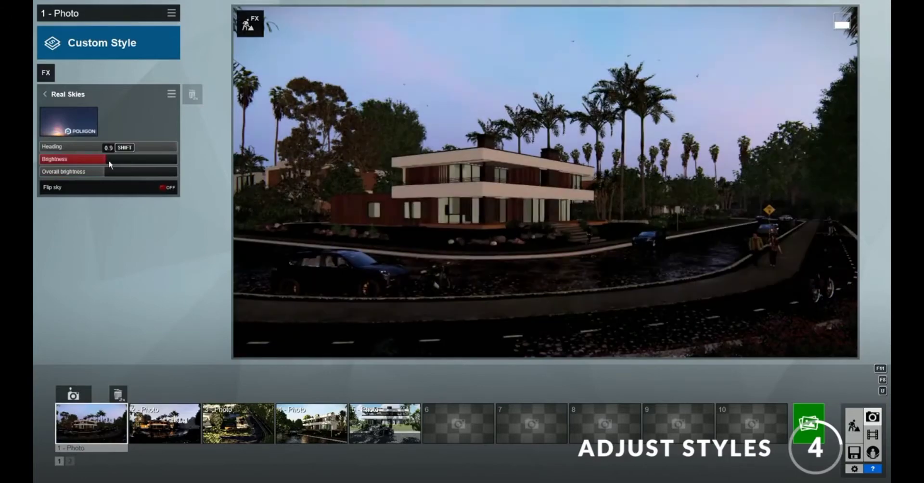
{"action": "left_click_drag", "start_coordinate": [107, 174], "coordinate": [150, 150]}
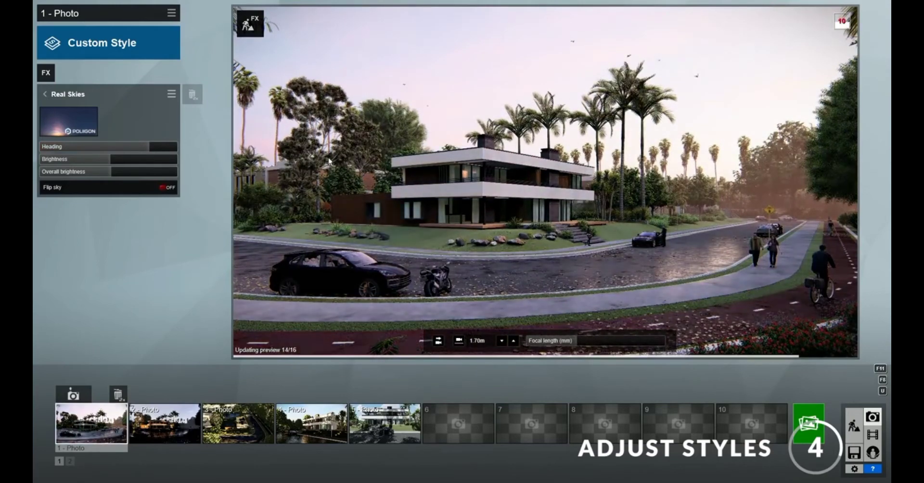
Step: Review photos 2, 3 and 4 with their Night and Realistic styles in the preview
{"action": "left_click", "coordinate": [163, 422]}
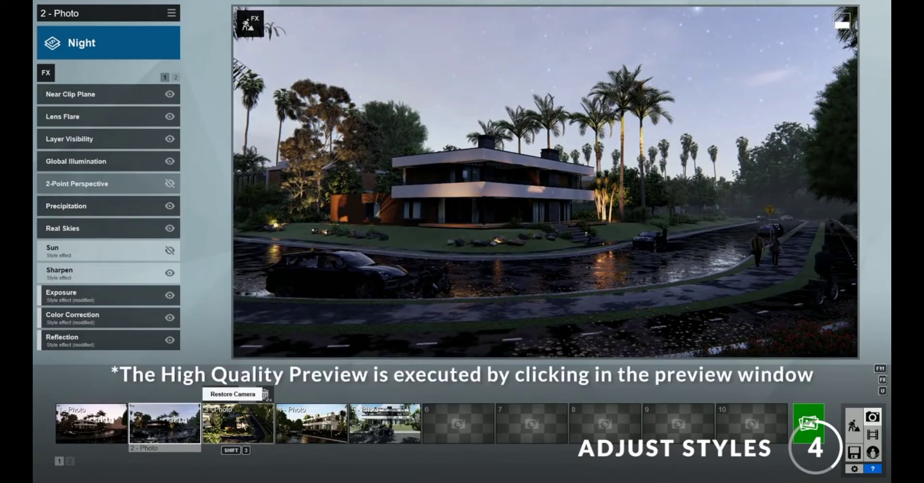
{"action": "left_click", "coordinate": [243, 424]}
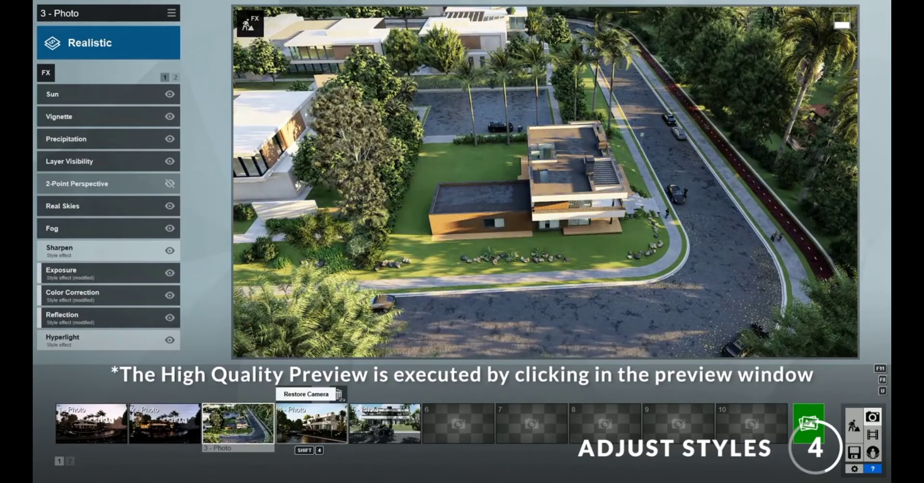
{"action": "left_click", "coordinate": [308, 418]}
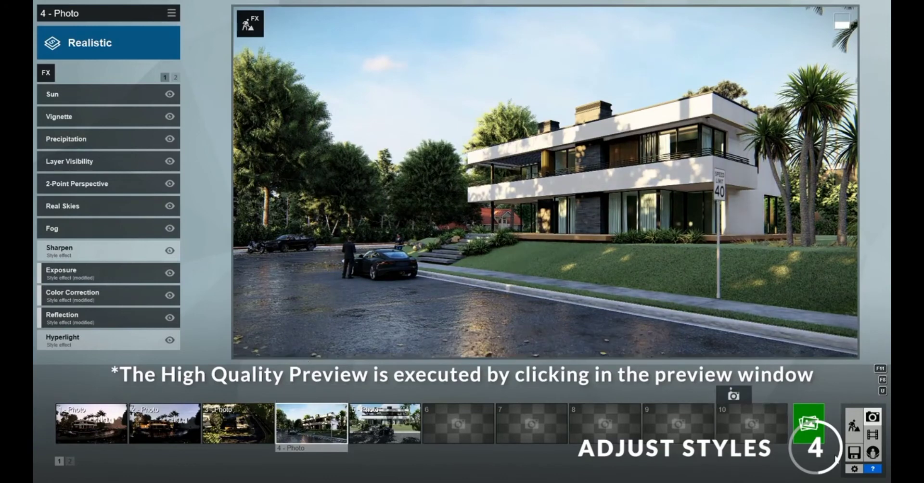
Step: Check the high-quality preview option in the program settings and return to the photos
{"action": "left_click", "coordinate": [854, 470]}
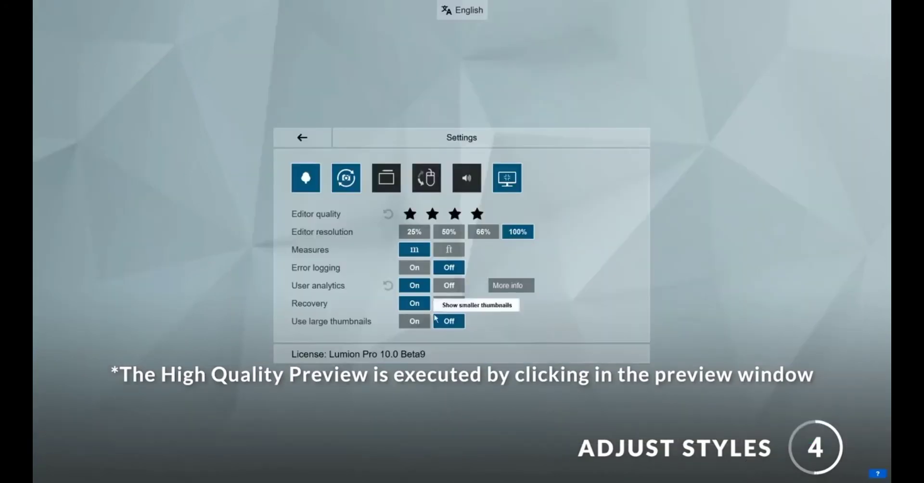
{"action": "left_click", "coordinate": [346, 179]}
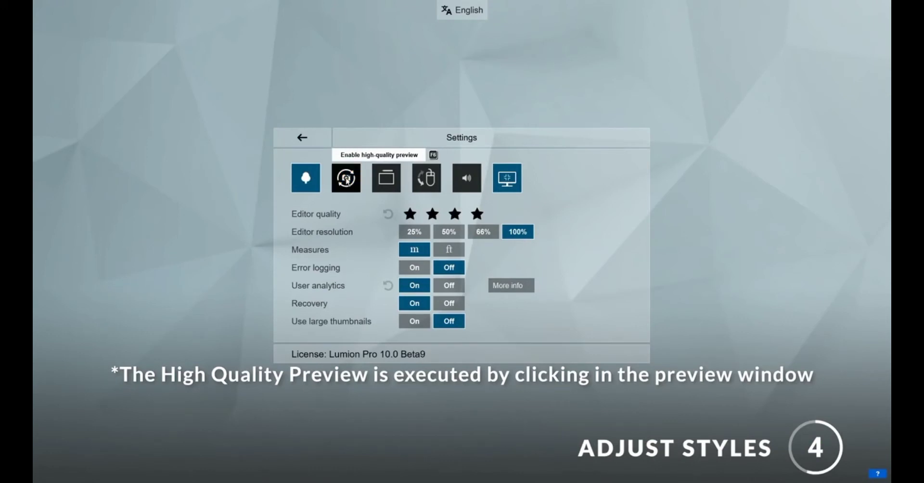
{"action": "left_click", "coordinate": [302, 138]}
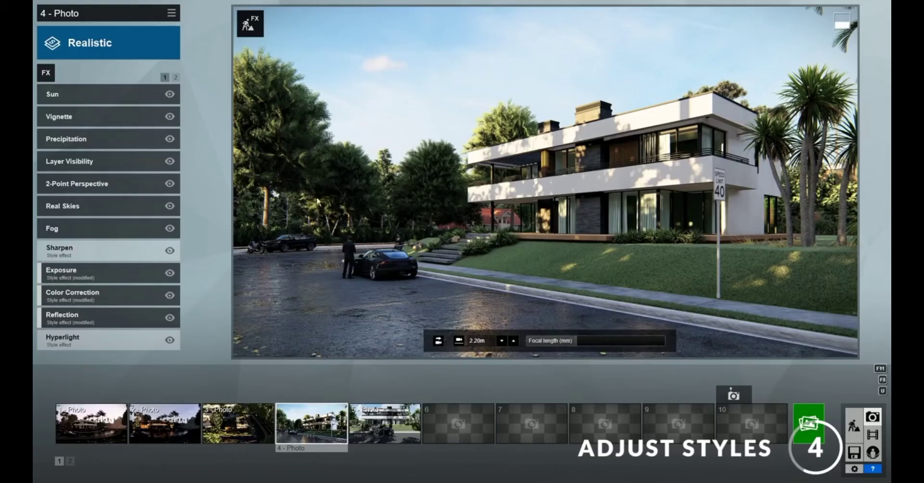
Step: Apply the Realistic style to photo 5
{"action": "left_click", "coordinate": [377, 412]}
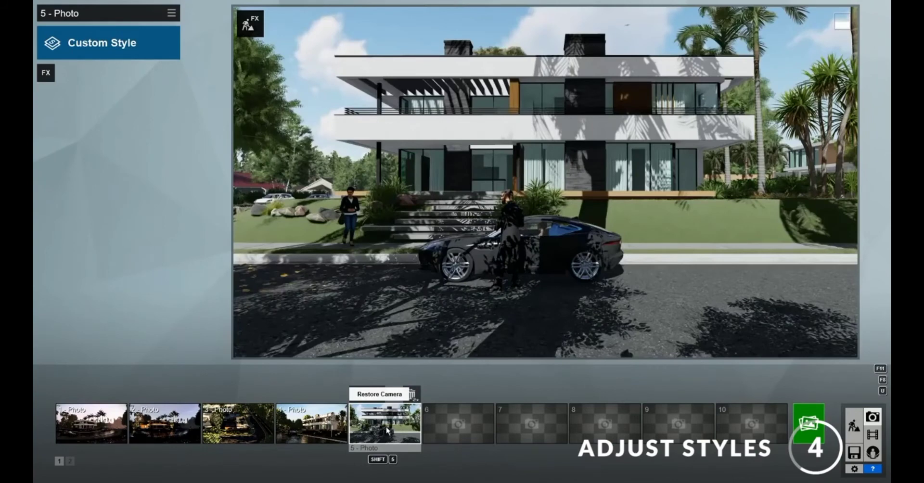
{"action": "left_click", "coordinate": [136, 52]}
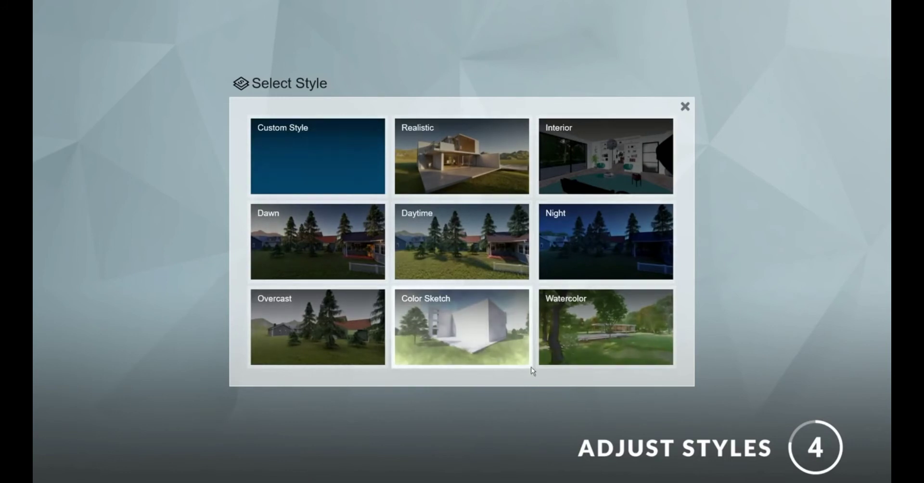
{"action": "left_click", "coordinate": [468, 154]}
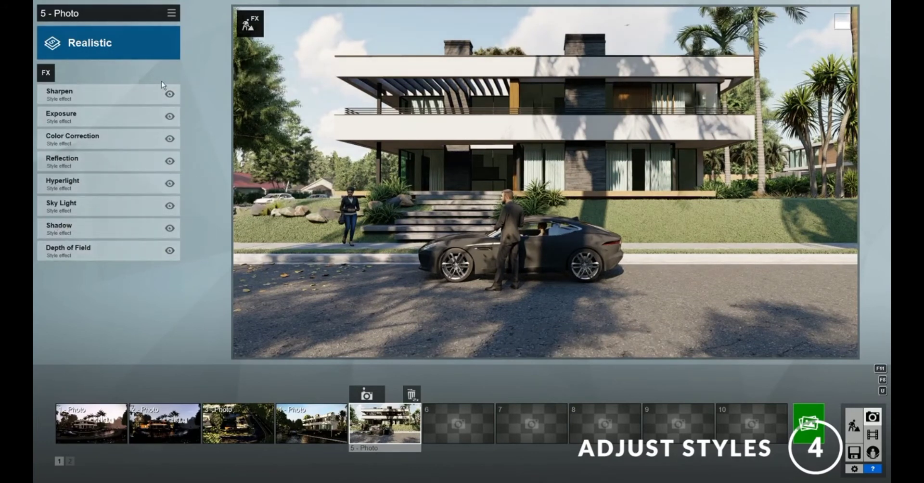
Step: Copy the effects of photo 4 and paste them onto photo 5
{"action": "left_click", "coordinate": [293, 422]}
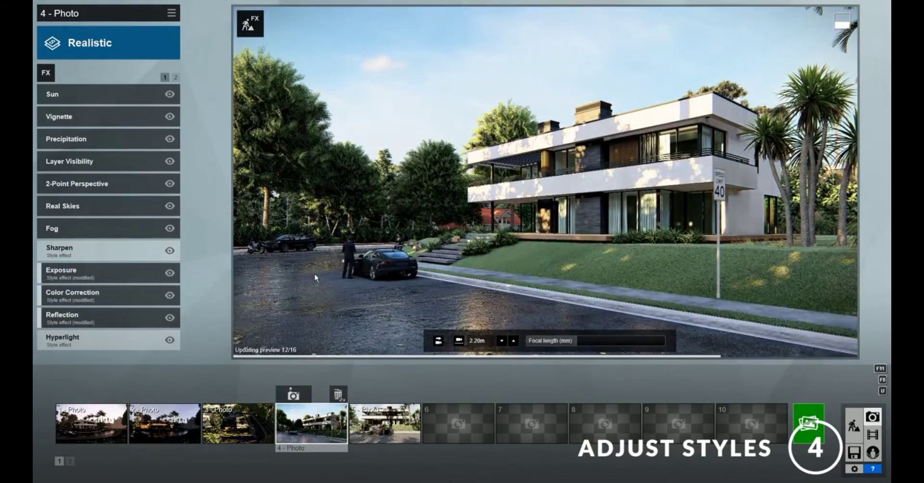
{"action": "left_click", "coordinate": [173, 14]}
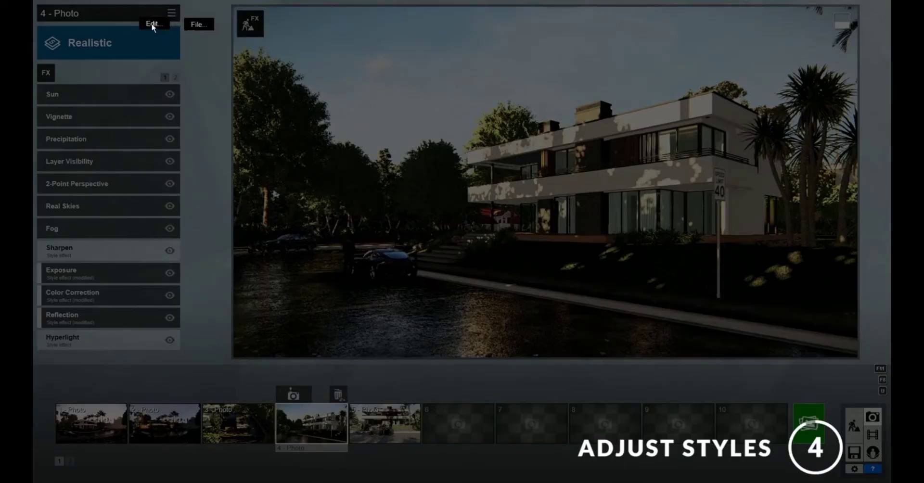
{"action": "mouse_move", "coordinate": [152, 27]}
{"action": "left_click", "coordinate": [117, 24]}
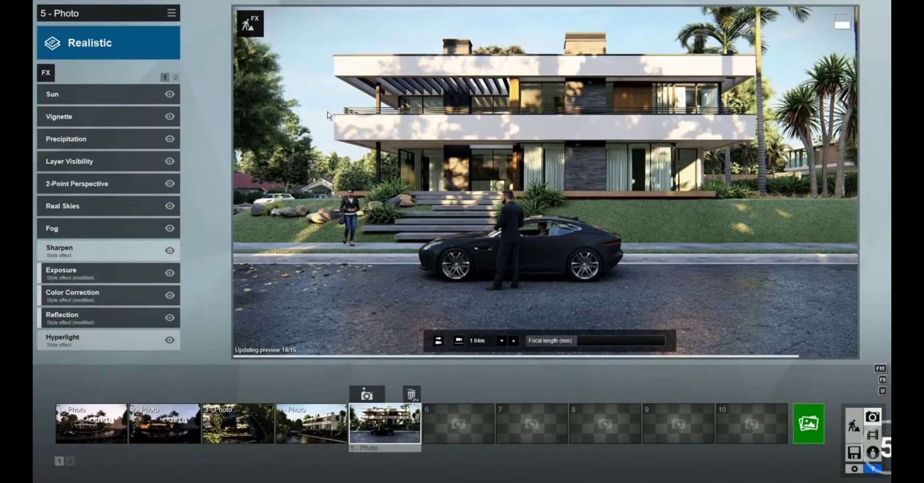
Step: Select photo 1, open the photo render options and choose to render the photo set with all five photos included
{"action": "left_click", "coordinate": [92, 421]}
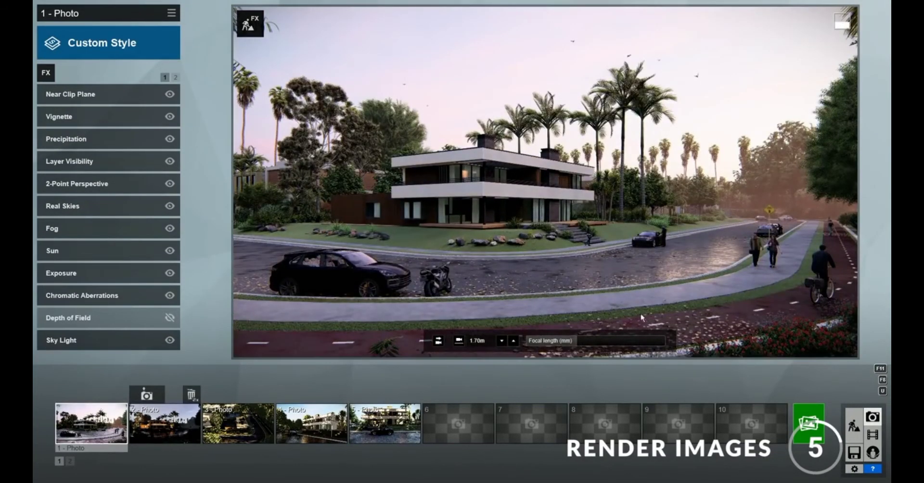
{"action": "left_click", "coordinate": [808, 429]}
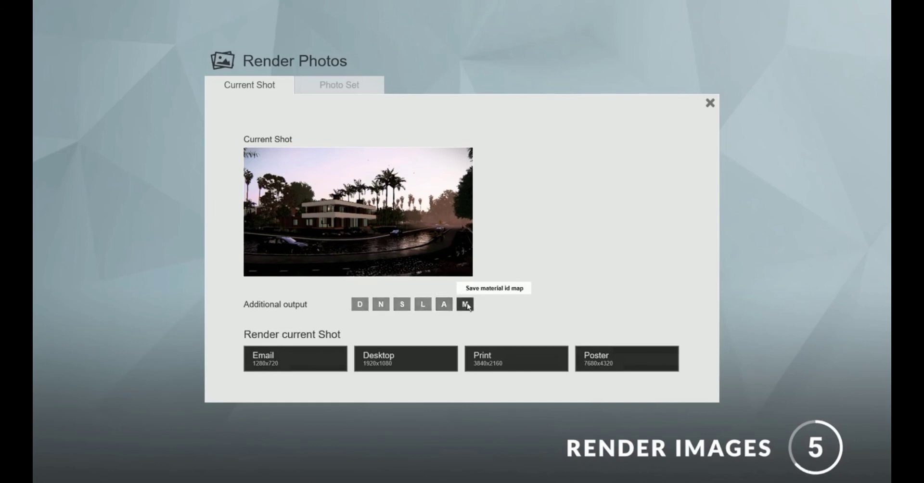
{"action": "left_click", "coordinate": [341, 91]}
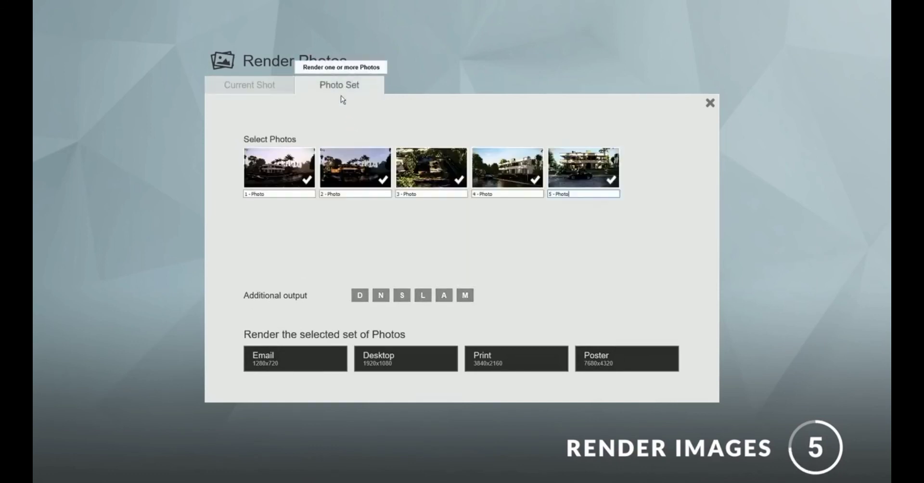